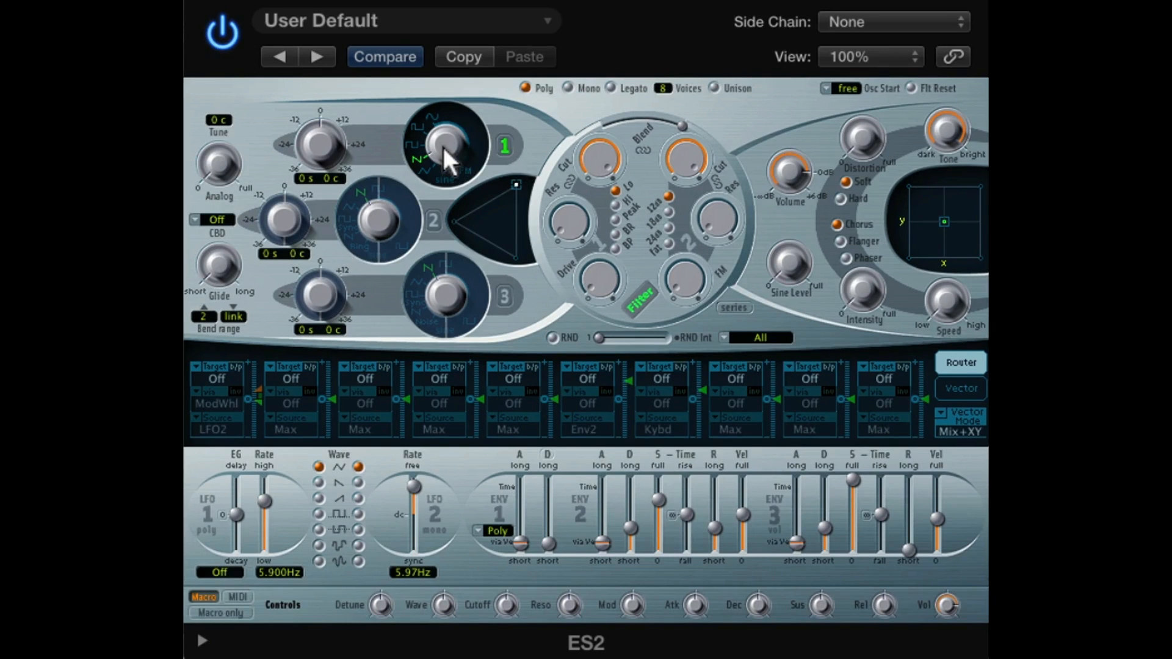
# Set oscillator 1 to a moderate FM sine, and enable oscillator 2 with a sine wave.
pyautogui.moveTo(443, 147); pyautogui.dragTo(459, 212)
pyautogui.click(434, 221)
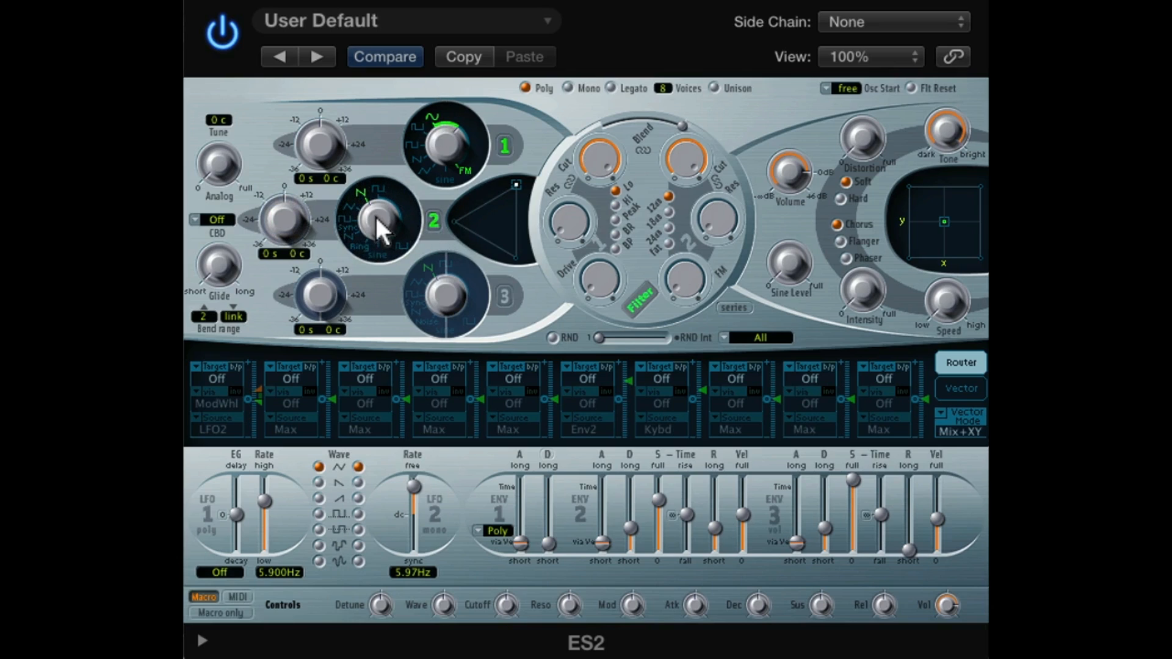
pyautogui.moveTo(376, 217); pyautogui.dragTo(381, 312)
# Tune oscillator 2 up 23 semitones, and balance oscillator 1's FM amount with the overall volume.
pyautogui.moveTo(283, 217); pyautogui.dragTo(280, 188)
pyautogui.moveTo(417, 149); pyautogui.dragTo(440, 135)
pyautogui.moveTo(283, 211)
pyautogui.mouseDown()
pyautogui.moveTo(281, 188)
pyautogui.moveTo(281, 209)
pyautogui.mouseUp()
pyautogui.moveTo(282, 214); pyautogui.dragTo(281, 213)
pyautogui.moveTo(785, 169); pyautogui.dragTo(786, 192)
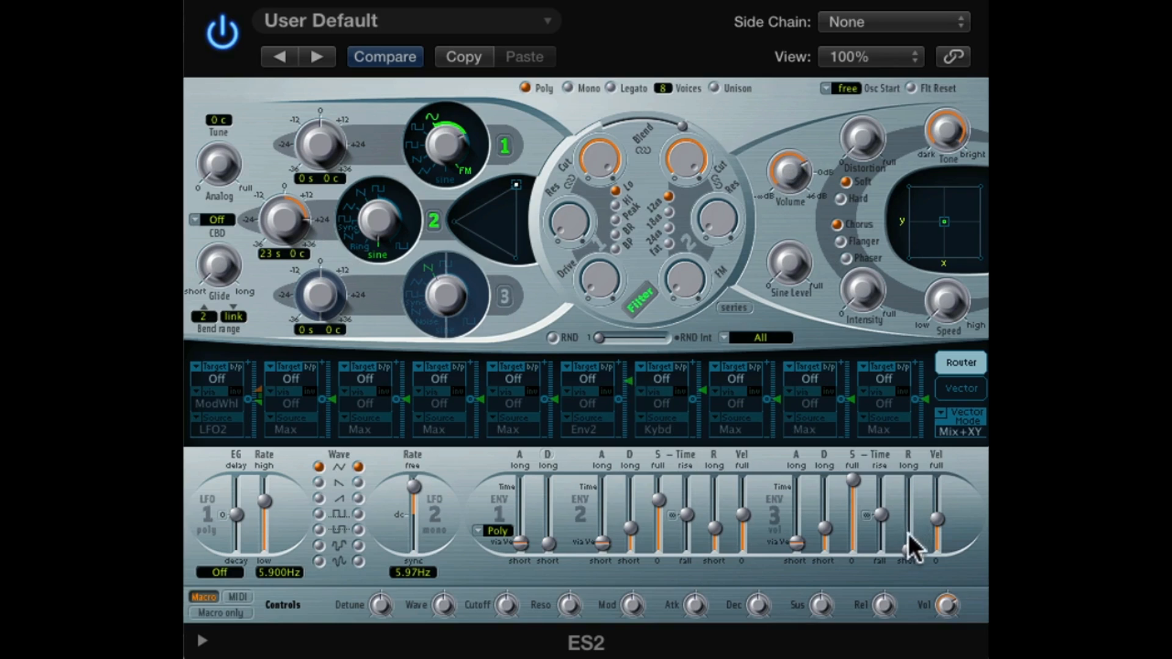
# Give envelope 3 zero sustain with longer decay and release, and raise the sine level to about halfway.
pyautogui.moveTo(907, 549); pyautogui.dragTo(824, 490)
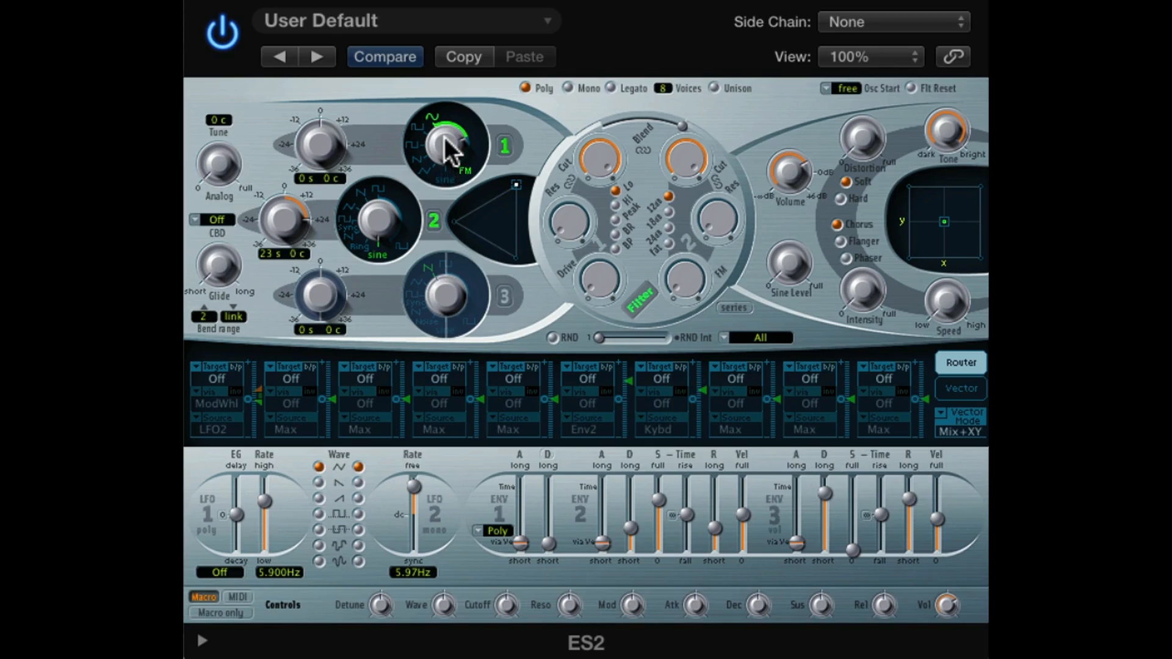
pyautogui.moveTo(791, 264); pyautogui.dragTo(781, 107)
# Switch the filters to parallel, and set filter 2 to 24 dB fat with a lower cutoff and slight resonance.
pyautogui.click(735, 308)
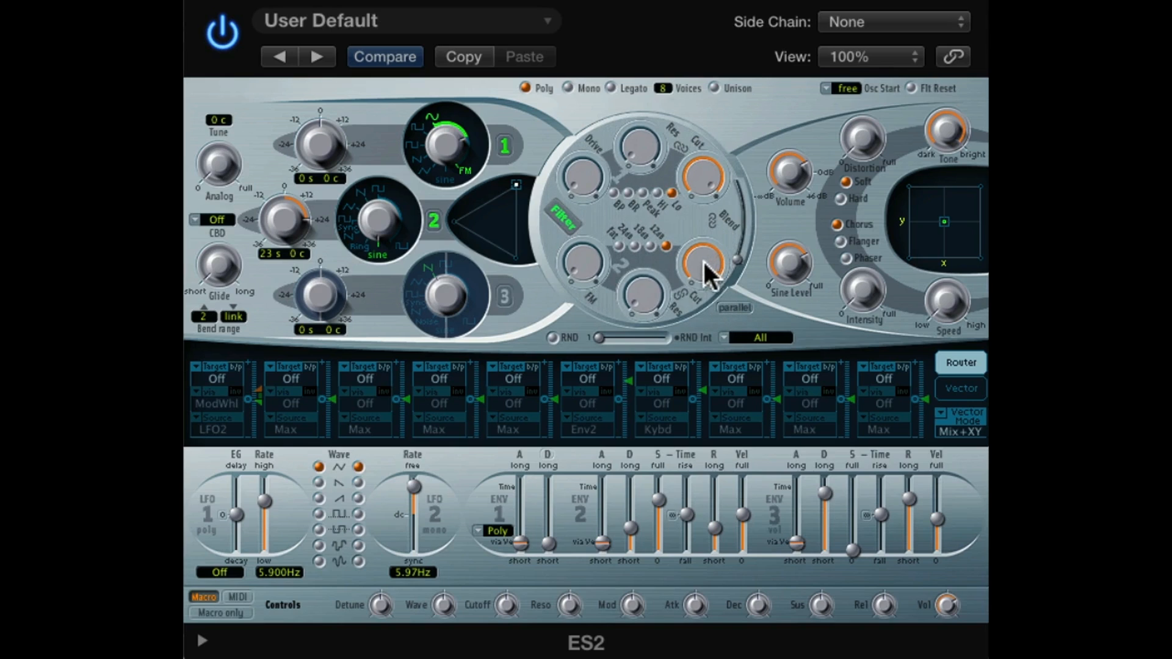
pyautogui.moveTo(705, 262); pyautogui.dragTo(701, 340)
pyautogui.click(620, 246)
pyautogui.moveTo(642, 299); pyautogui.dragTo(634, 270)
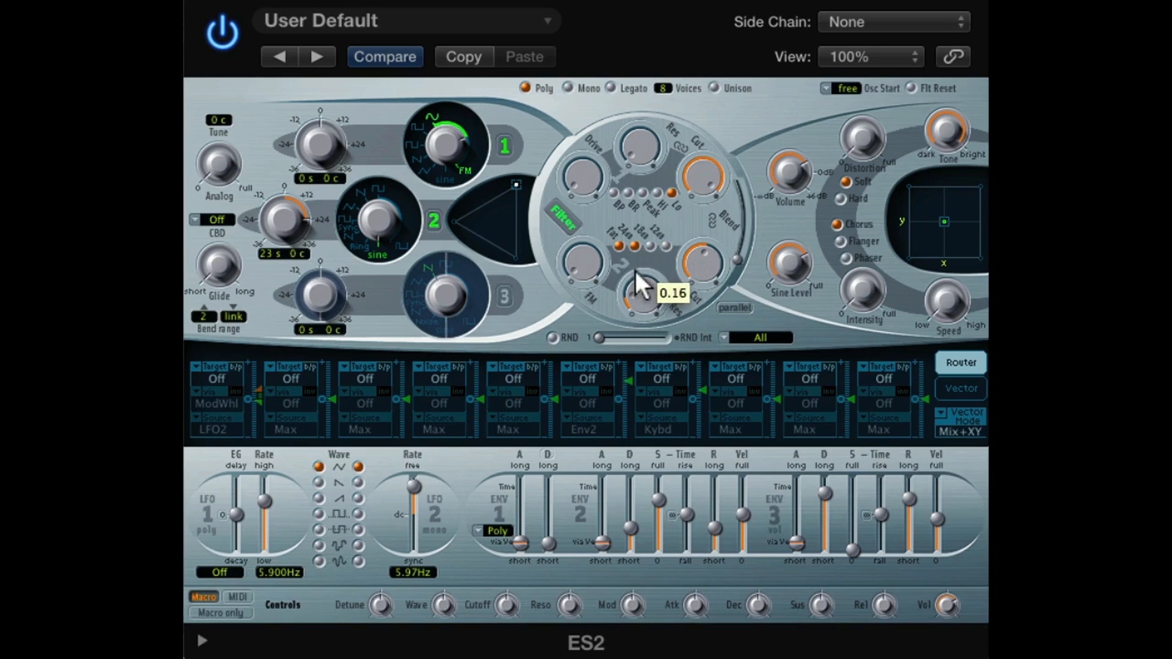
pyautogui.moveTo(711, 264); pyautogui.dragTo(711, 272)
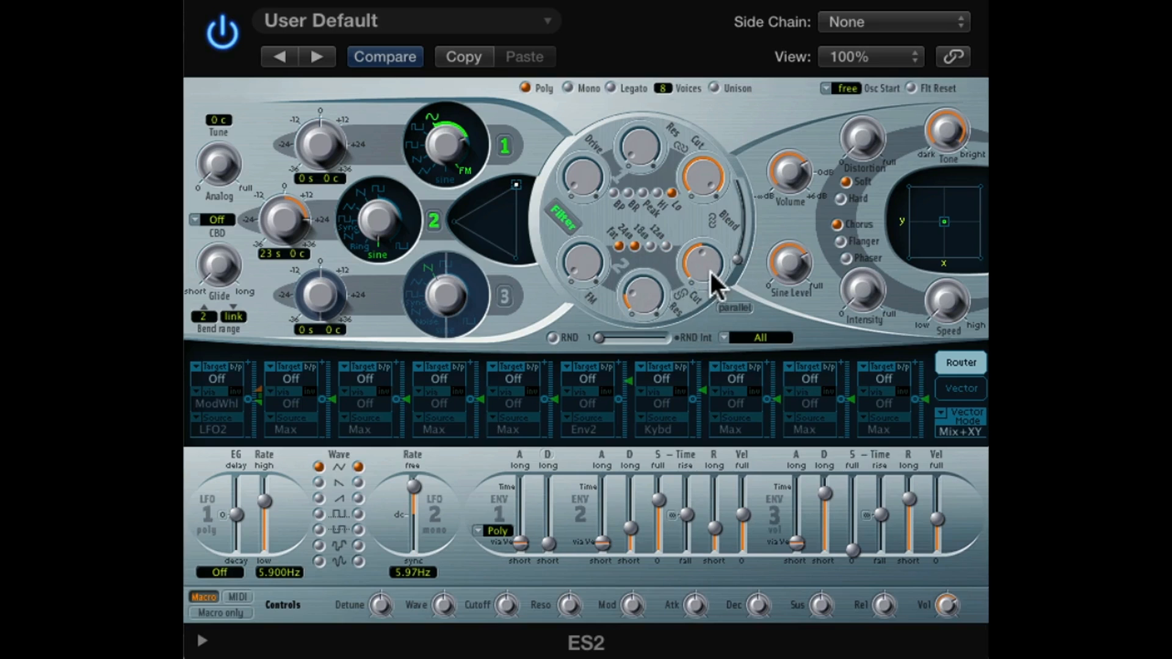
pyautogui.moveTo(640, 299)
pyautogui.mouseDown()
pyautogui.moveTo(641, 256)
pyautogui.moveTo(649, 296)
pyautogui.mouseUp()
pyautogui.moveTo(693, 263); pyautogui.dragTo(693, 264)
# Shift the filter blend slightly toward filter 1, and give filter 1 a lower cutoff with moderate resonance.
pyautogui.moveTo(737, 255); pyautogui.dragTo(740, 240)
pyautogui.moveTo(700, 176); pyautogui.dragTo(696, 250)
pyautogui.moveTo(625, 149); pyautogui.dragTo(623, 85)
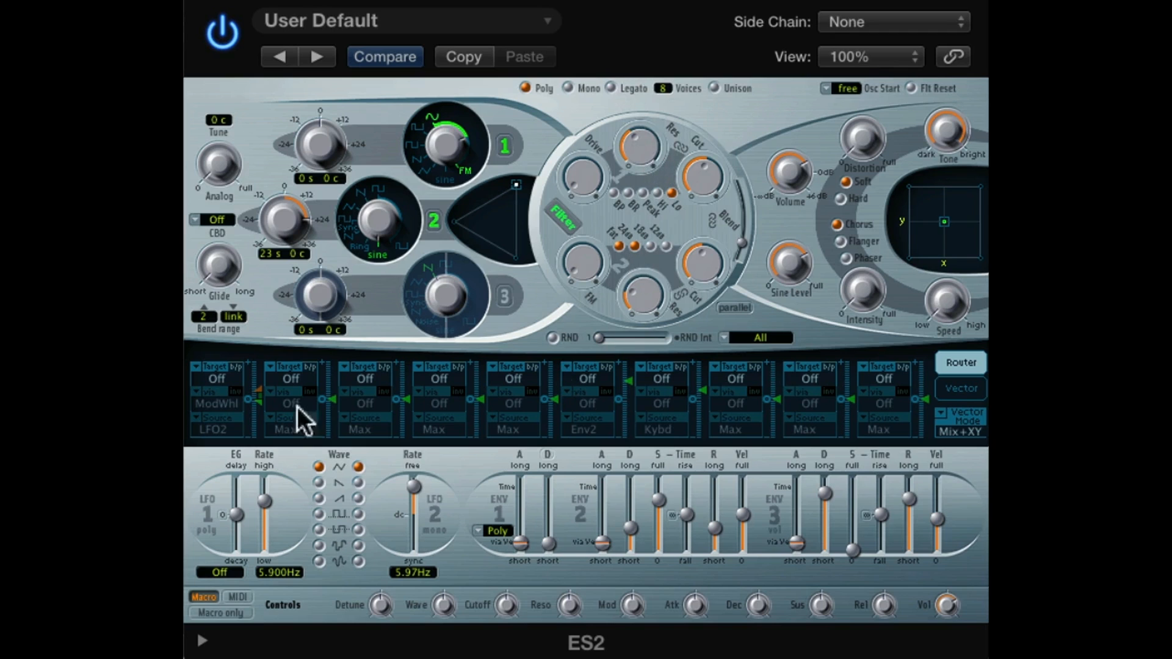
# Route Env2 to Cutoff 1 in the first modulation router slot.
pyautogui.click(228, 382)
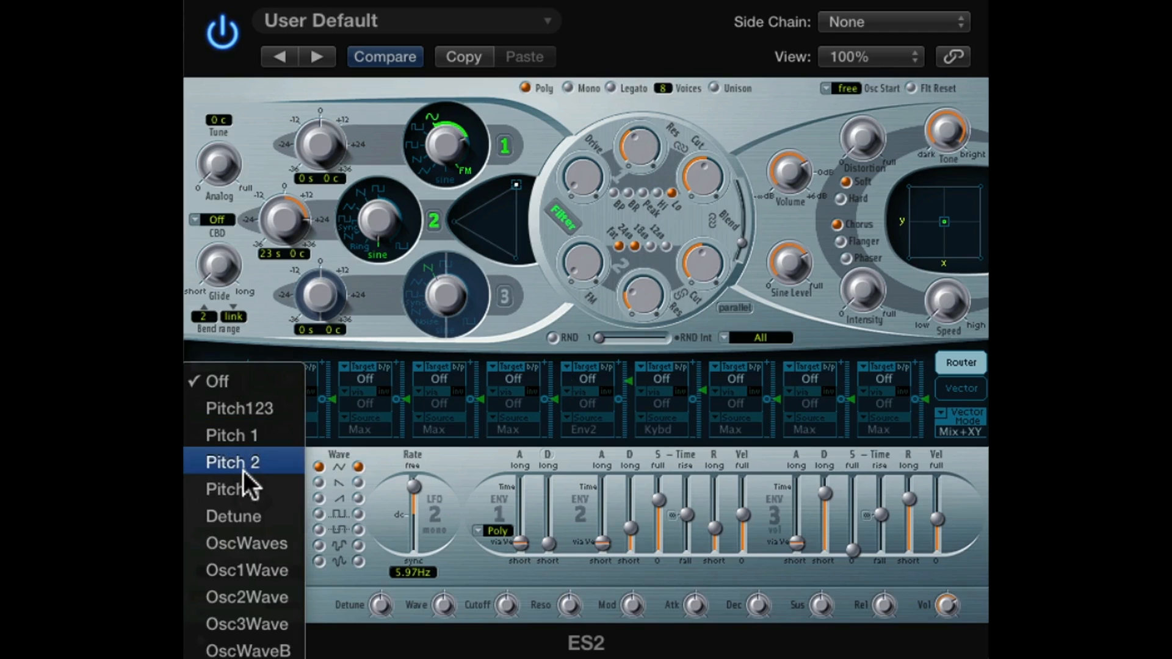
pyautogui.scroll(-10, 243, 472)
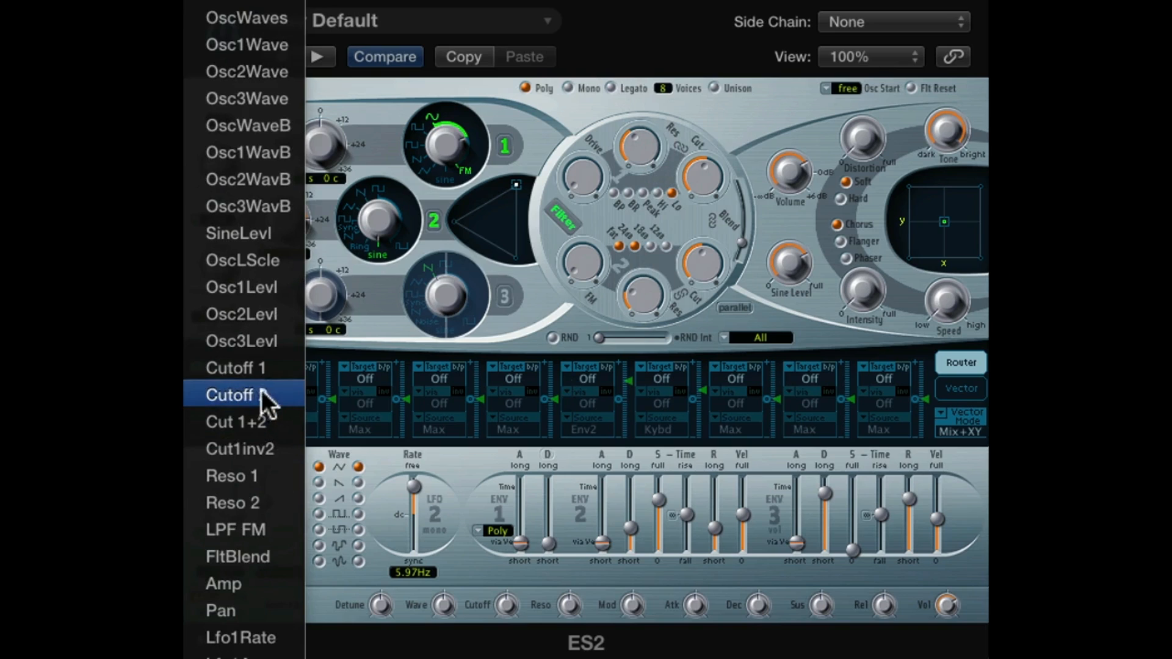
pyautogui.click(257, 375)
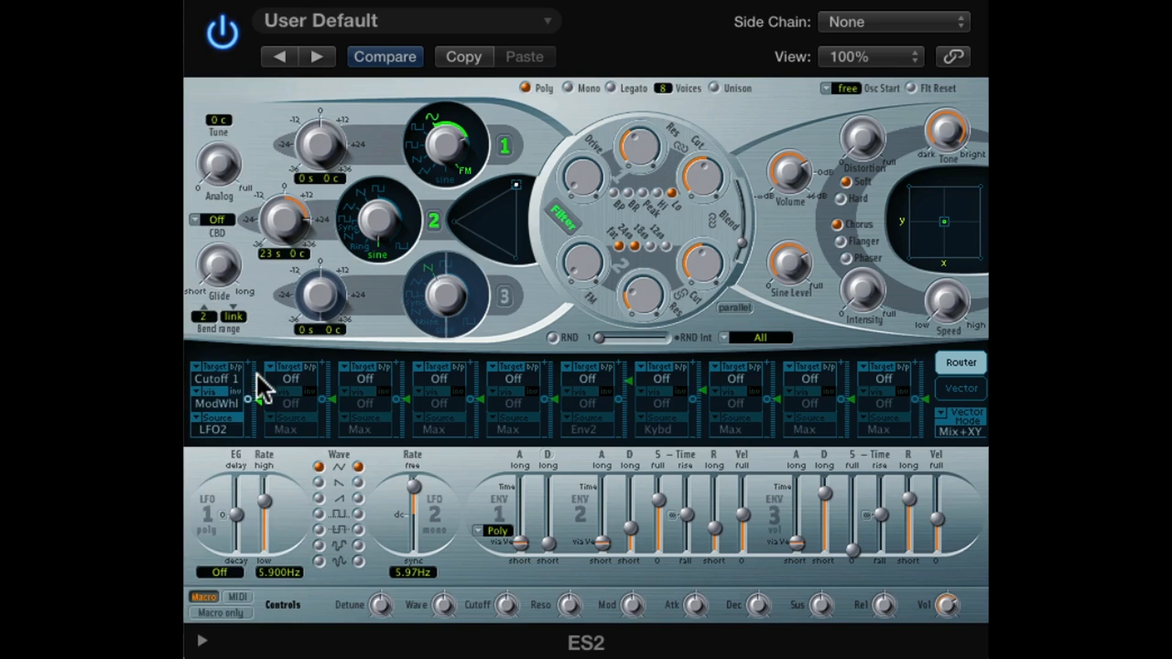
pyautogui.click(229, 417)
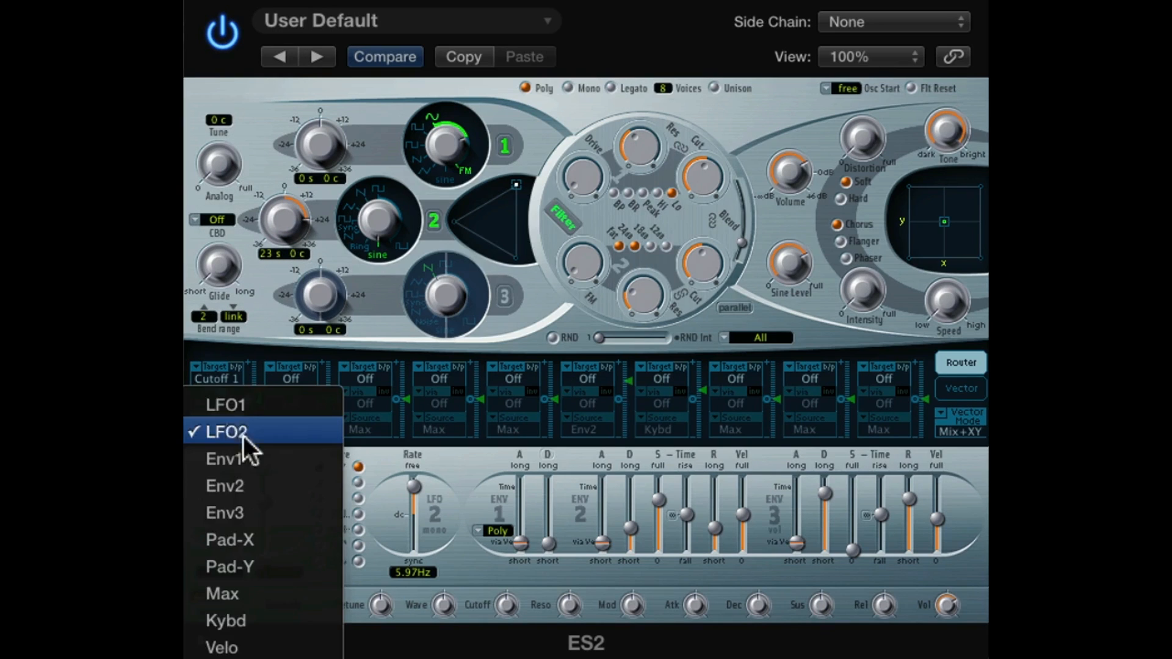
pyautogui.click(246, 437)
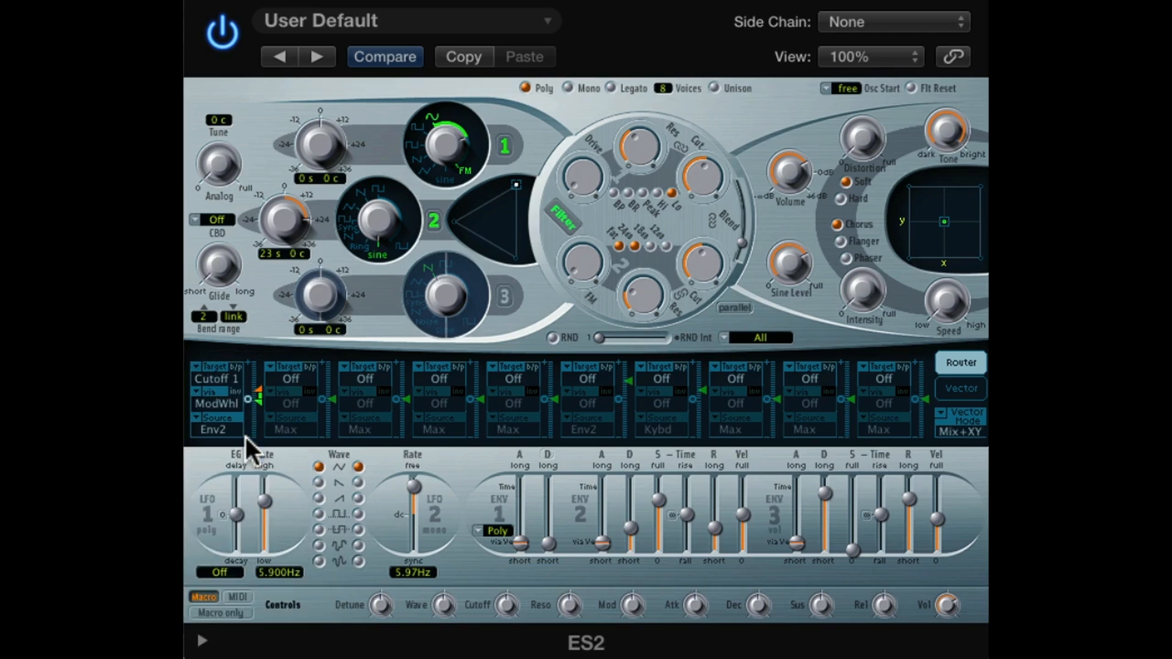
# Control the Cutoff 1 modulation via Velo, and raise the upper limit of its intensity range.
pyautogui.click(230, 399)
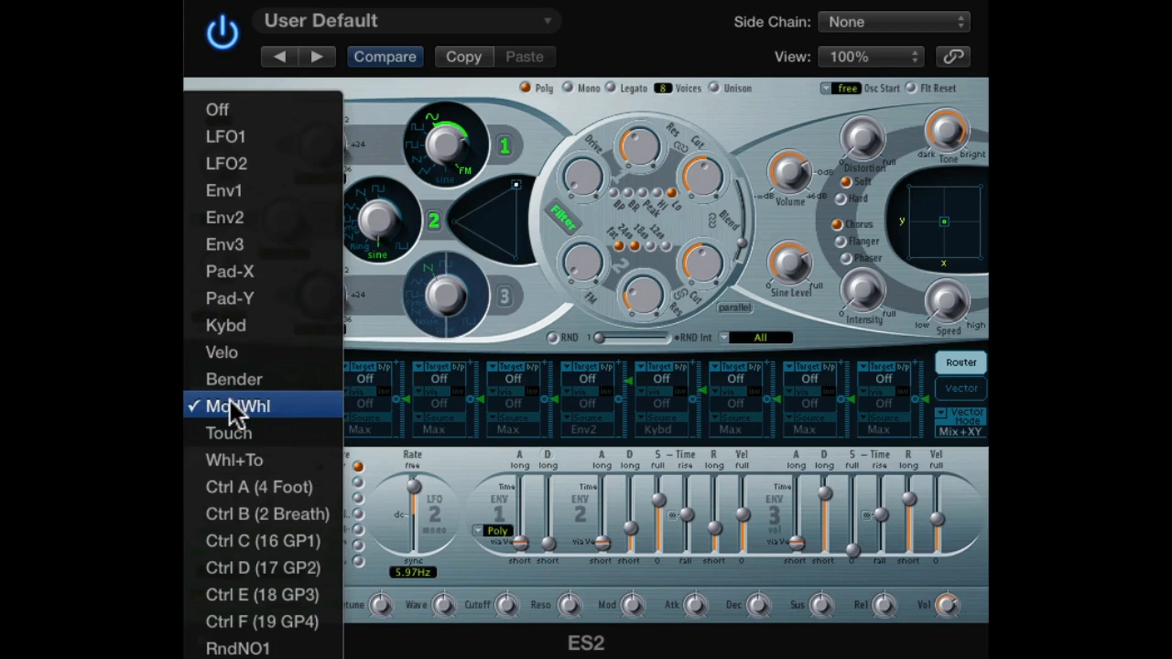
pyautogui.click(243, 353)
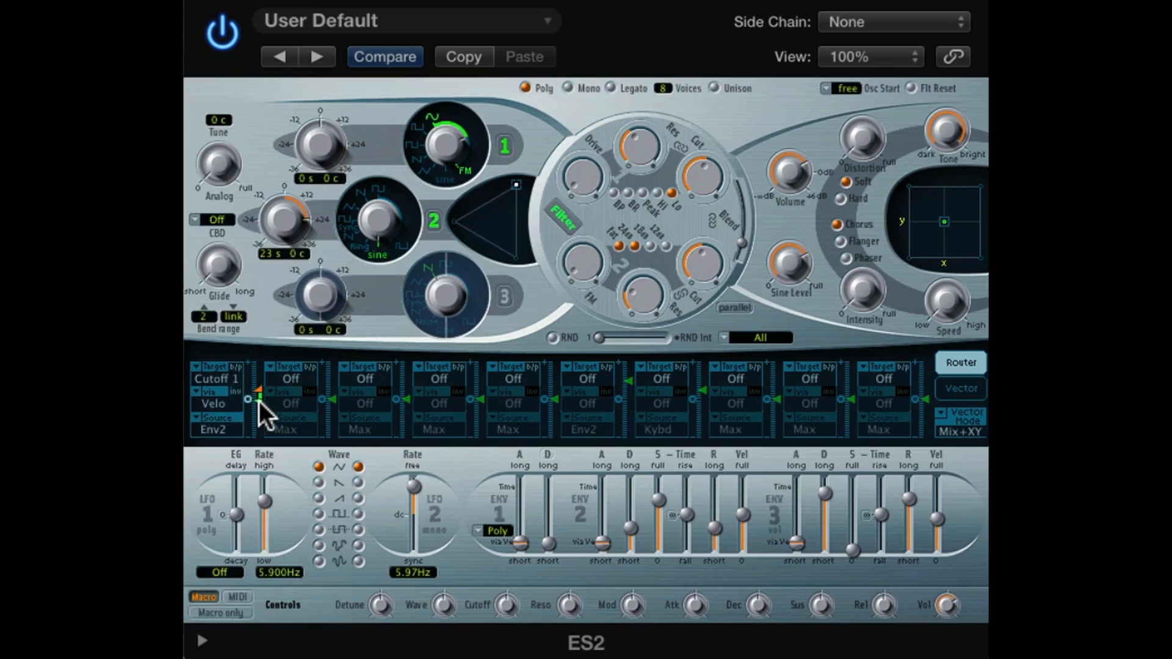
pyautogui.moveTo(260, 386); pyautogui.dragTo(259, 377)
pyautogui.moveTo(259, 376); pyautogui.dragTo(260, 377)
# Give envelope 2 zero sustain with longer decay and release, and set full velocity sensitivity on envelopes 2 and 3.
pyautogui.moveTo(656, 494); pyautogui.dragTo(659, 621)
pyautogui.moveTo(630, 529); pyautogui.dragTo(632, 508)
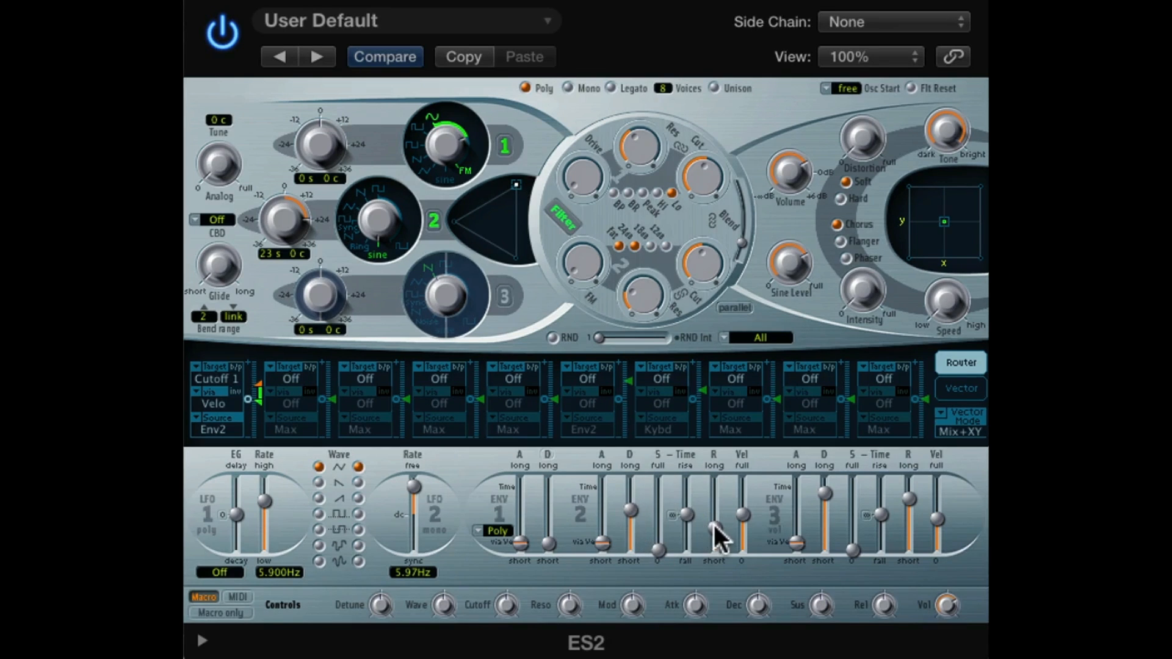
pyautogui.moveTo(715, 528); pyautogui.dragTo(742, 461)
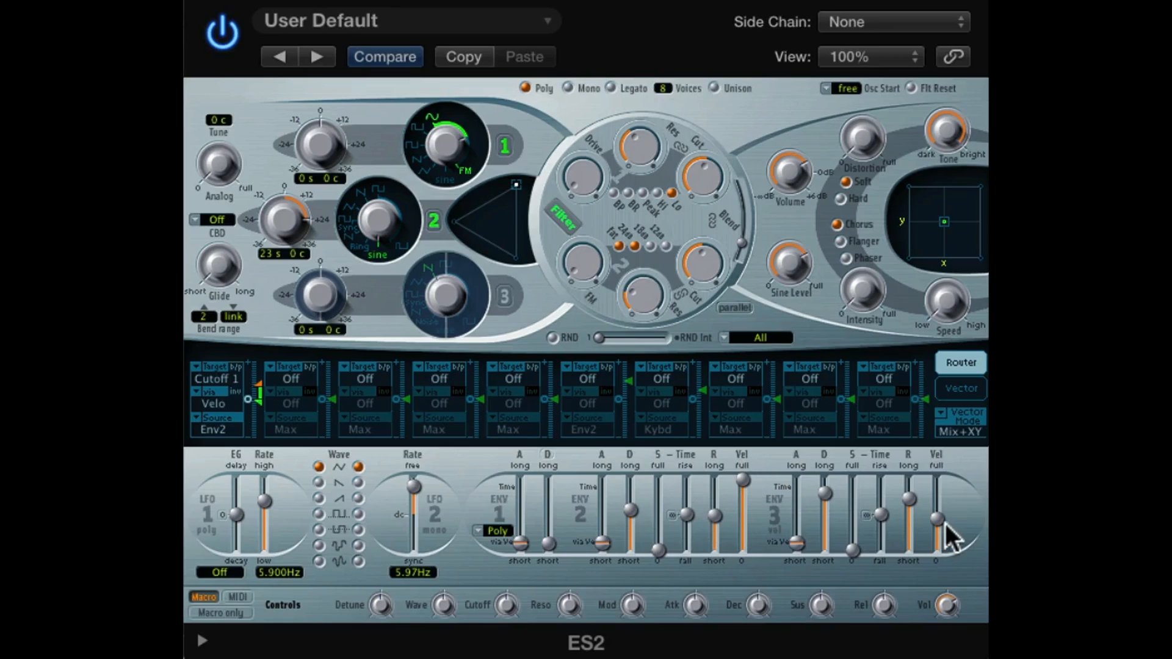
pyautogui.moveTo(939, 518); pyautogui.dragTo(937, 456)
pyautogui.moveTo(636, 510); pyautogui.dragTo(633, 516)
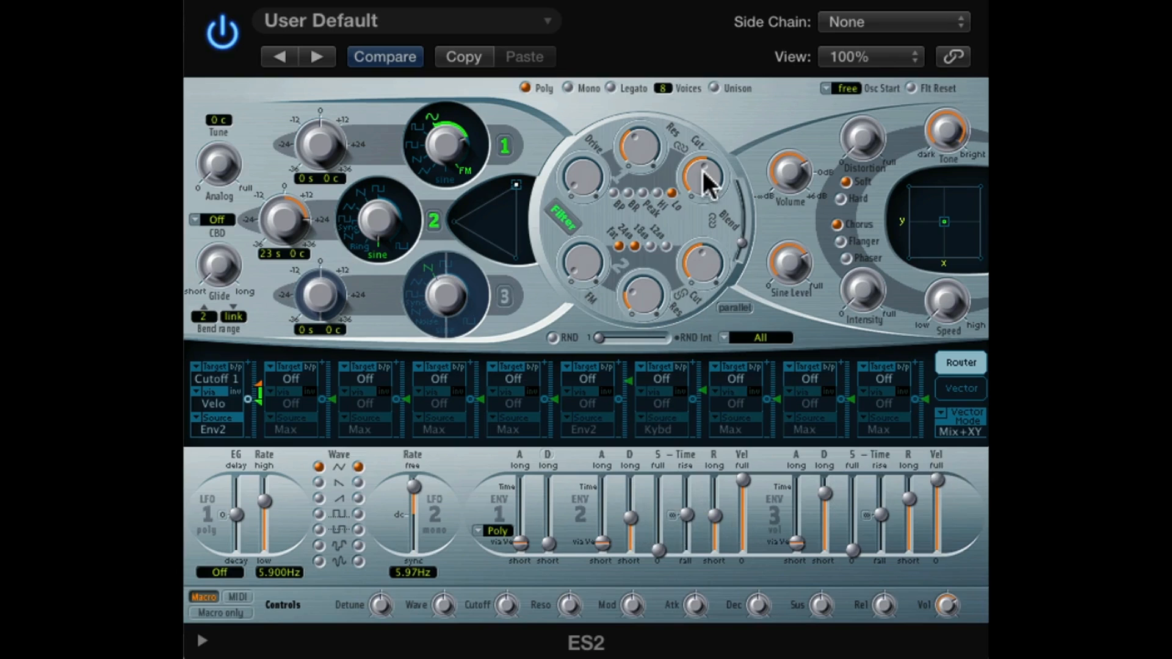
# Fine-tune filter 1's cutoff and resonance together with the filter blend and envelope 2's decay.
pyautogui.moveTo(701, 168); pyautogui.dragTo(707, 193)
pyautogui.moveTo(656, 165); pyautogui.dragTo(635, 101)
pyautogui.moveTo(710, 173); pyautogui.dragTo(705, 158)
pyautogui.moveTo(627, 524); pyautogui.dragTo(630, 518)
pyautogui.moveTo(740, 243)
pyautogui.mouseDown()
pyautogui.moveTo(733, 273)
pyautogui.moveTo(736, 248)
pyautogui.mouseUp()
pyautogui.moveTo(638, 143); pyautogui.dragTo(700, 179)
# Thicken the sound with unison, 12 voices and a raised Analog amount, and shorten envelope 3's release slightly.
pyautogui.click(714, 87)
pyautogui.moveTo(225, 166); pyautogui.dragTo(210, 105)
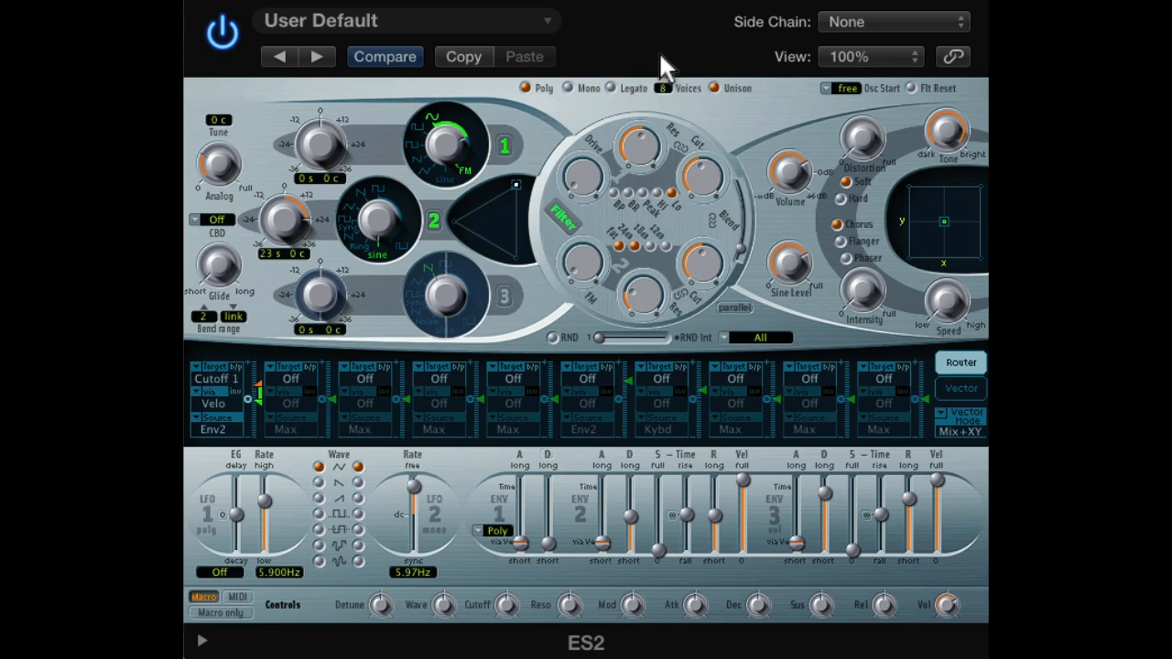
pyautogui.moveTo(661, 55); pyautogui.dragTo(659, 37)
pyautogui.moveTo(910, 497); pyautogui.dragTo(909, 501)
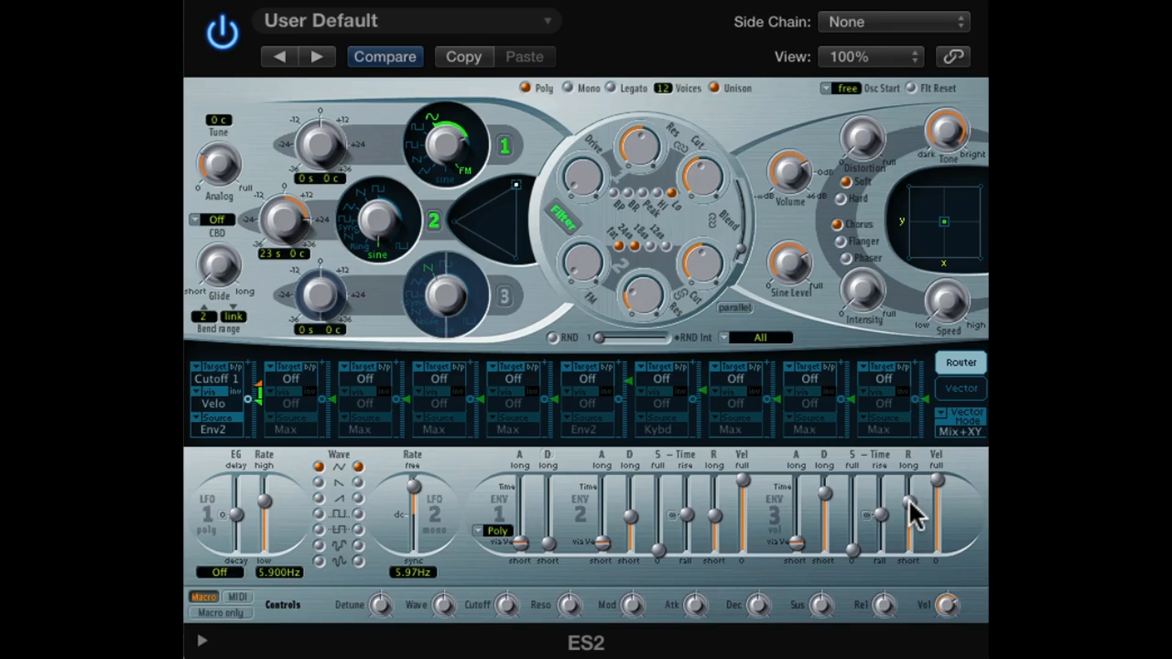